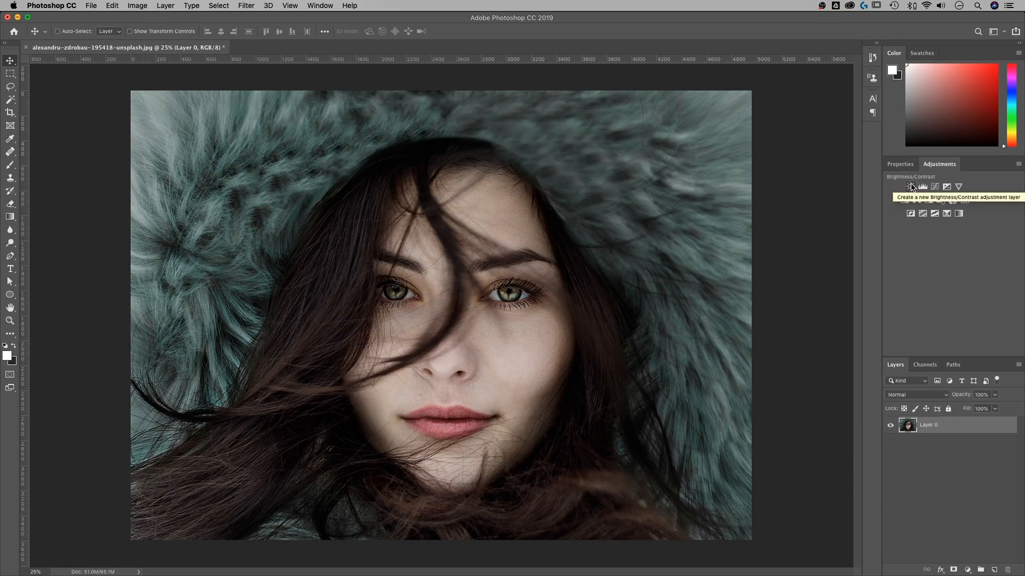
# Add a Brightness/Contrast adjustment layer above the portrait and set its contrast to 50.
pyautogui.click(911, 186)
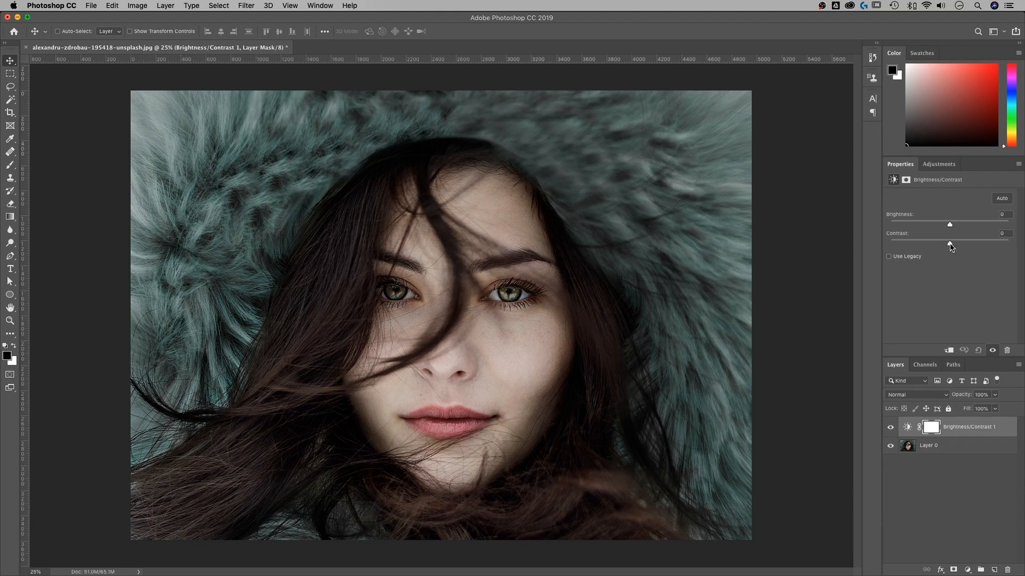
pyautogui.moveTo(950, 245); pyautogui.dragTo(980, 244)
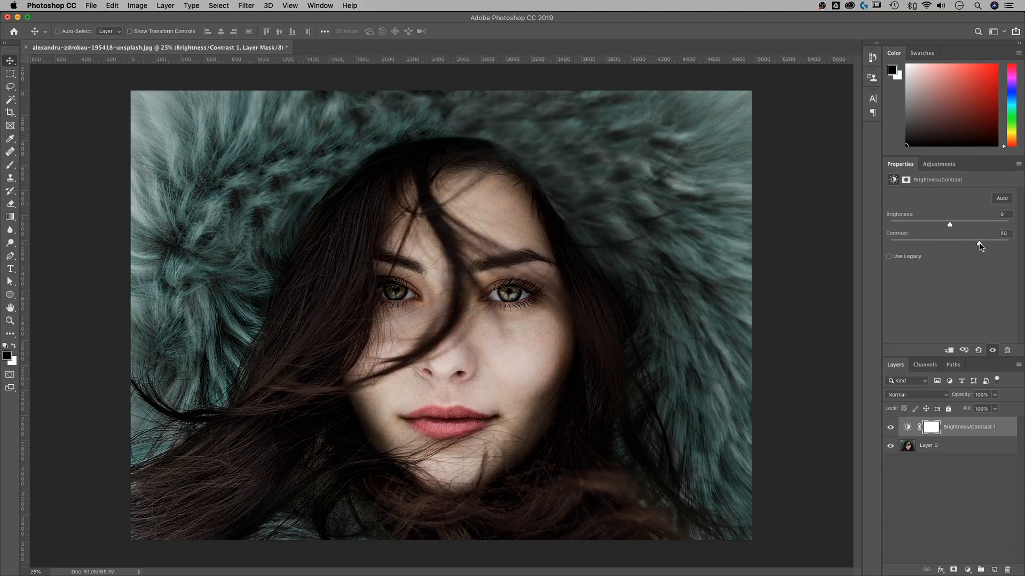
# Compare the portrait with and without the Brightness/Contrast adjustment, and delete that adjustment layer.
pyautogui.click(890, 428)
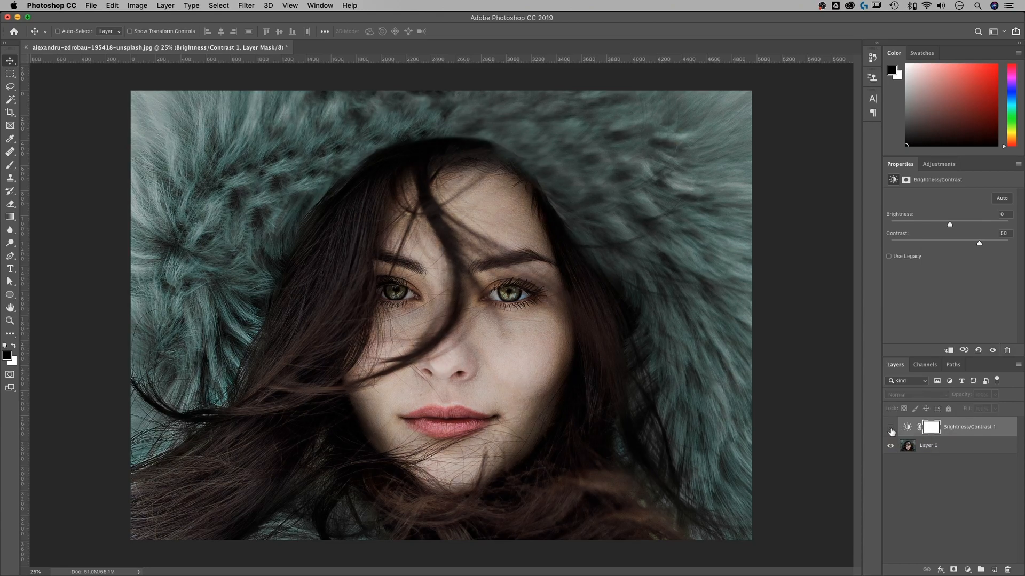
pyautogui.click(890, 429)
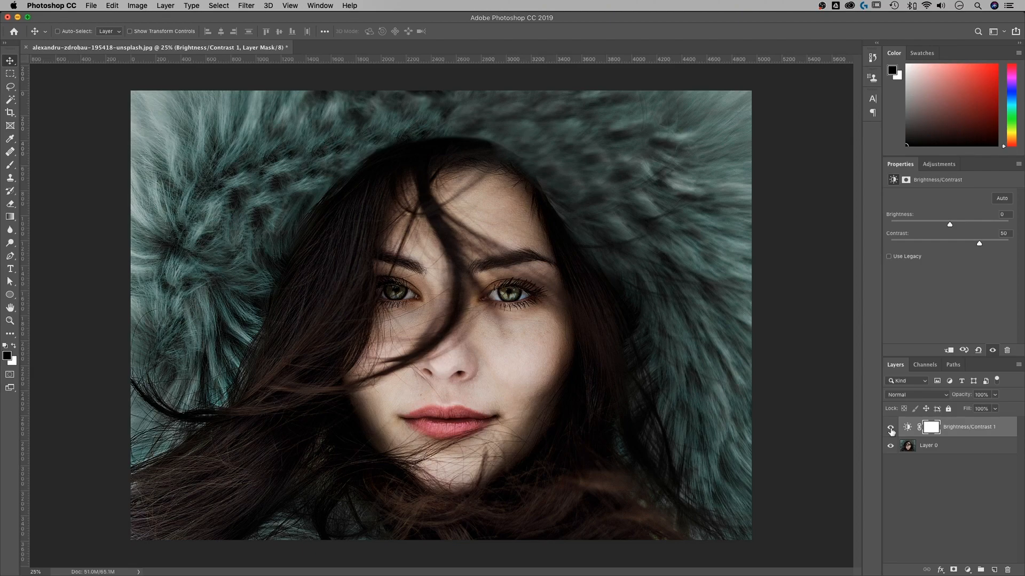
pyautogui.click(890, 429)
pyautogui.click(890, 428)
pyautogui.click(1005, 427)
pyautogui.press('Delete')
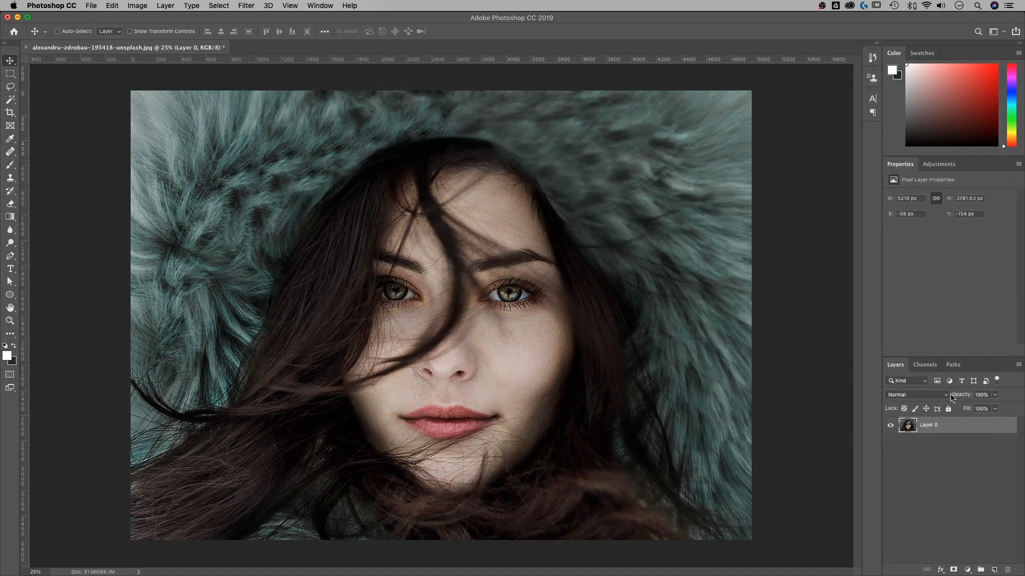
# Add a Levels adjustment layer above the portrait and set its output levels to 32 and 213.
pyautogui.click(935, 166)
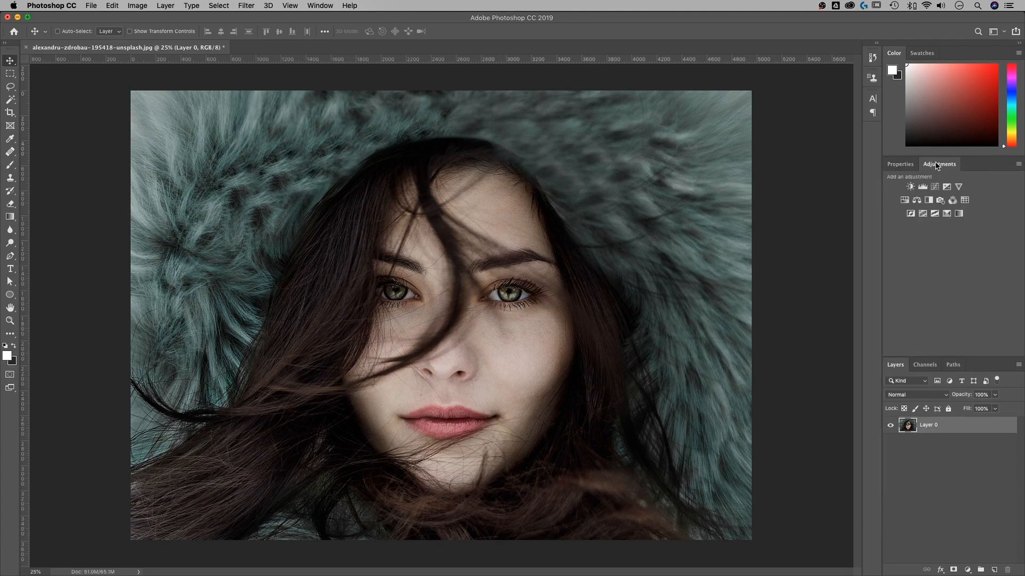
pyautogui.click(923, 187)
pyautogui.click(970, 430)
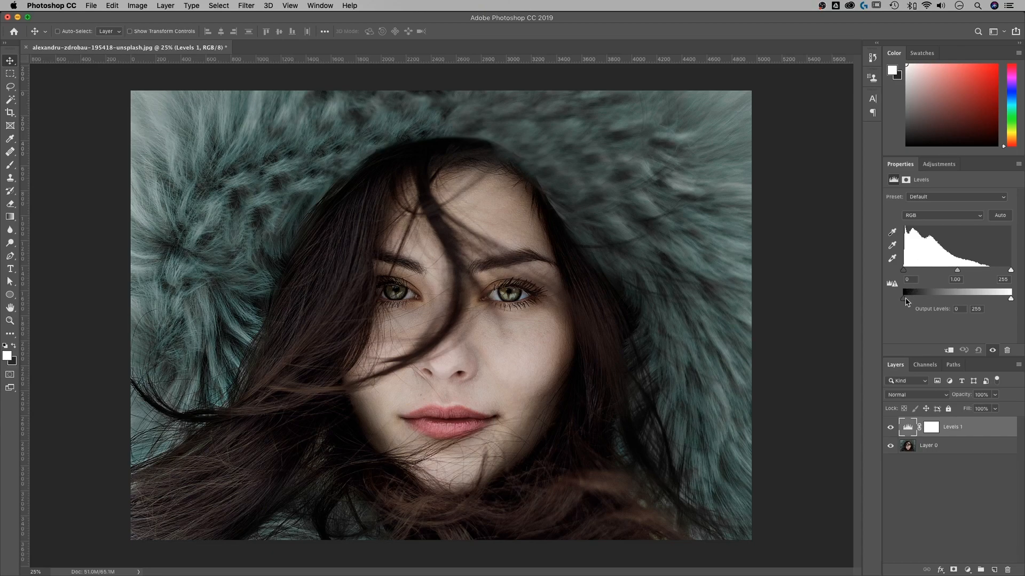
pyautogui.click(906, 302)
pyautogui.moveTo(903, 302); pyautogui.dragTo(916, 303)
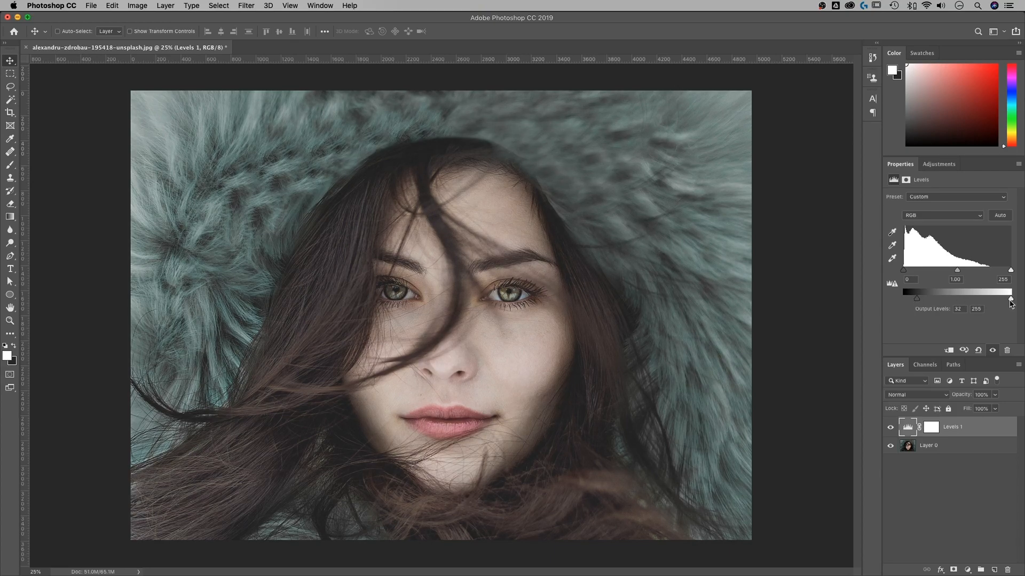
pyautogui.moveTo(1012, 301); pyautogui.dragTo(994, 299)
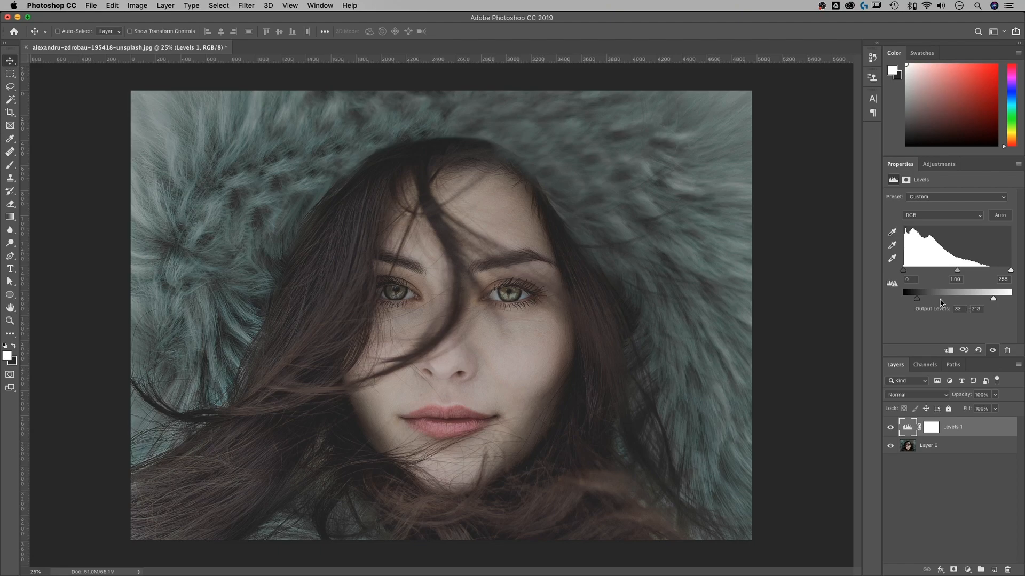
# Reset the Levels output range to 0 and 255, and set the input levels to 14, 0.92 and 205.
pyautogui.moveTo(916, 300); pyautogui.dragTo(902, 301)
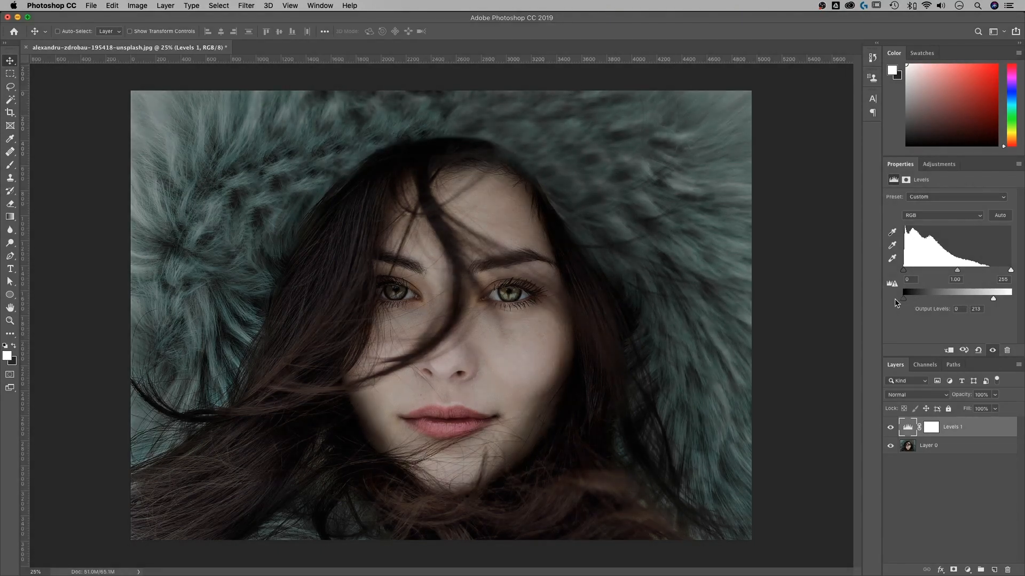
pyautogui.moveTo(994, 299); pyautogui.dragTo(1019, 301)
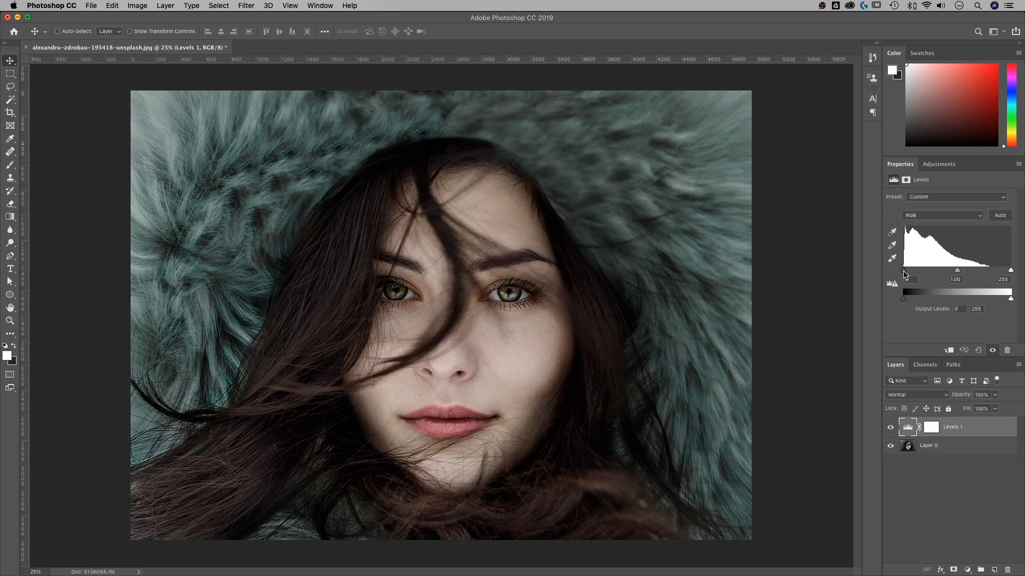
pyautogui.moveTo(905, 274); pyautogui.dragTo(909, 274)
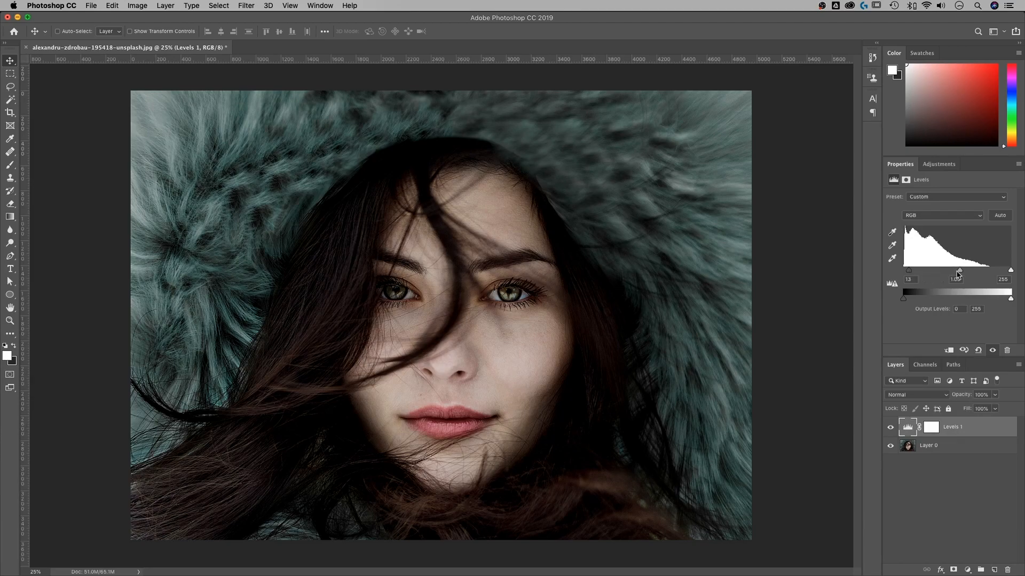
pyautogui.moveTo(1007, 272); pyautogui.dragTo(990, 273)
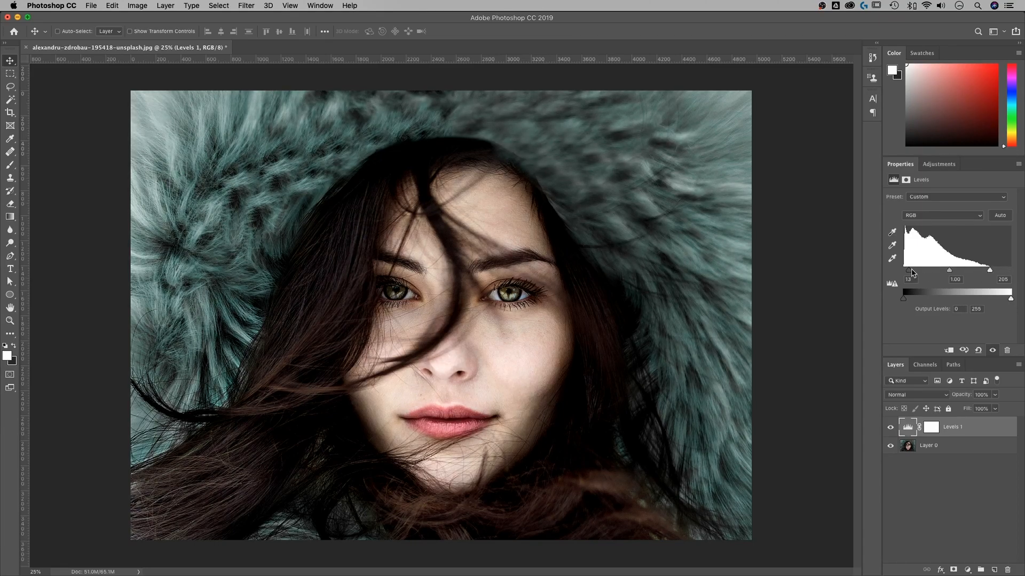
pyautogui.moveTo(908, 273); pyautogui.dragTo(909, 273)
pyautogui.moveTo(951, 273); pyautogui.dragTo(953, 273)
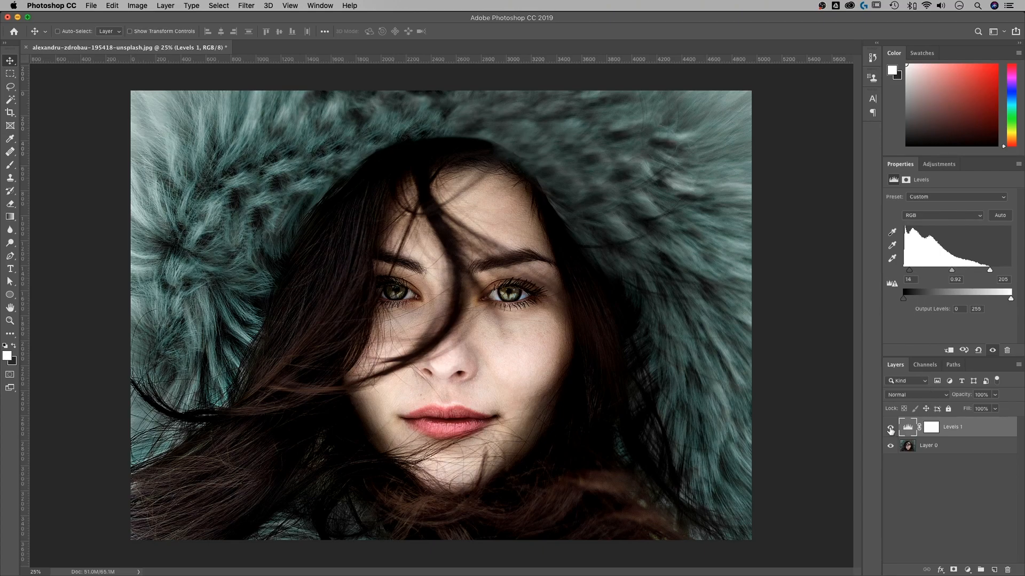
# Compare the portrait with and without the Levels adjustment, and delete that adjustment layer.
pyautogui.click(890, 430)
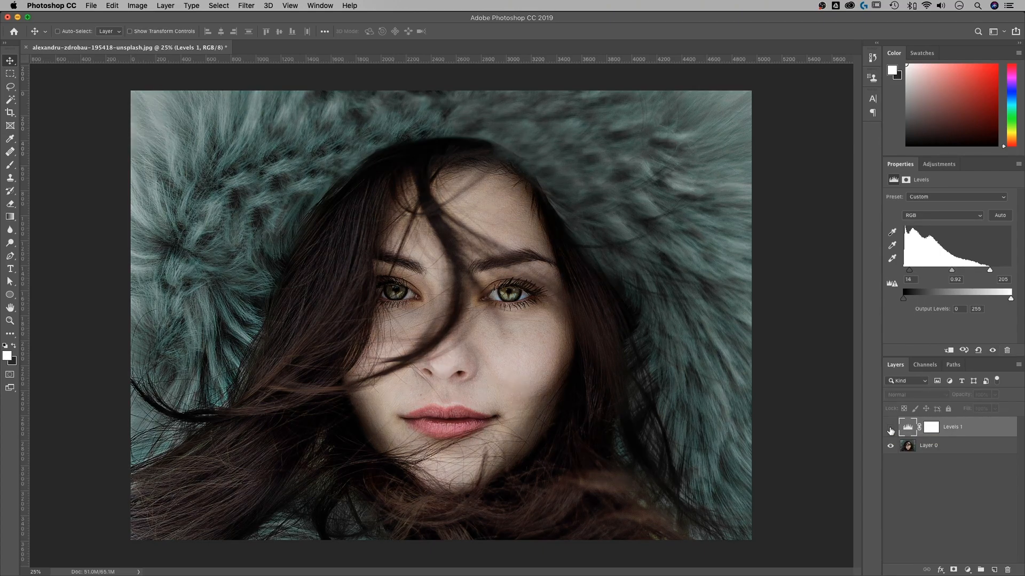
pyautogui.click(891, 430)
pyautogui.click(890, 430)
pyautogui.click(890, 429)
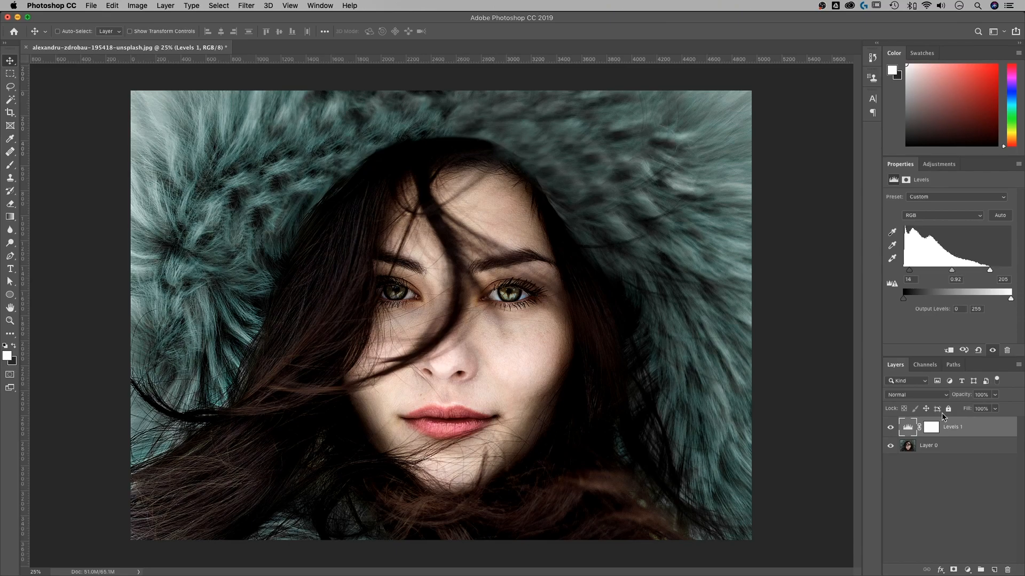
pyautogui.press('BackSpace')
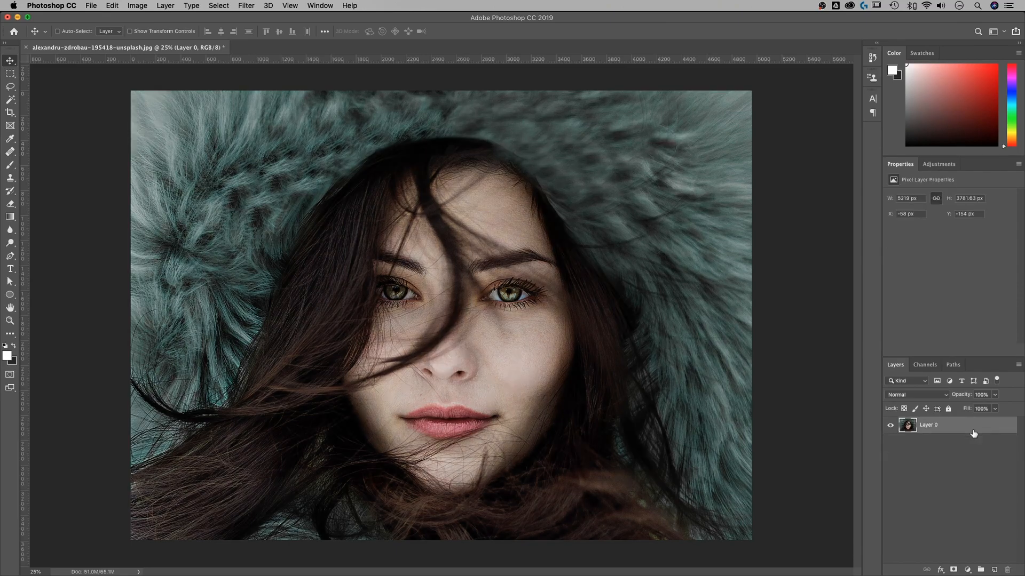
# Add a Curves adjustment layer, raising the black endpoint's output to 37 and lowering the white endpoint's output to 220.
pyautogui.click(943, 168)
pyautogui.click(934, 187)
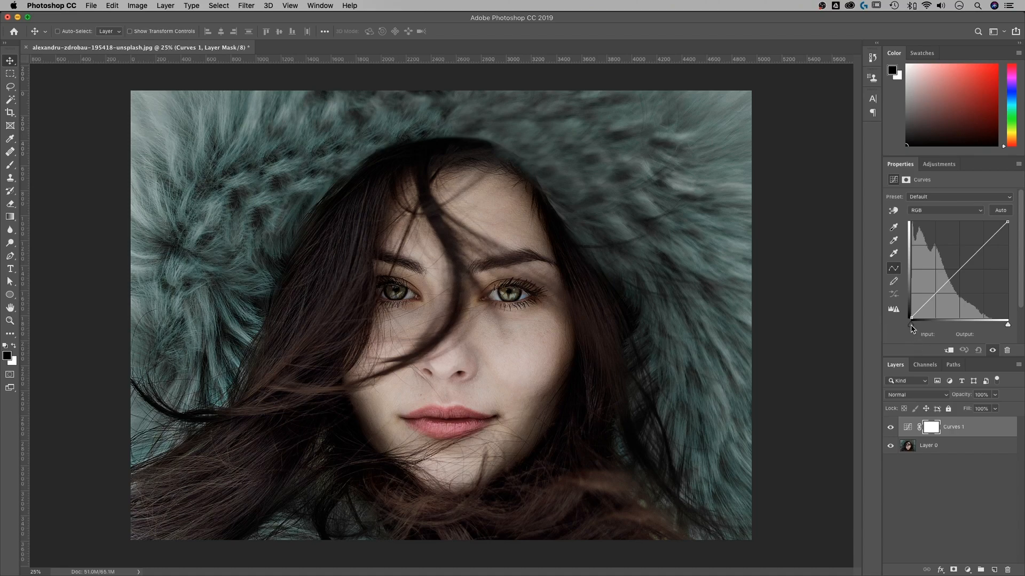
pyautogui.click(911, 325)
pyautogui.click(912, 318)
pyautogui.moveTo(911, 318); pyautogui.dragTo(910, 305)
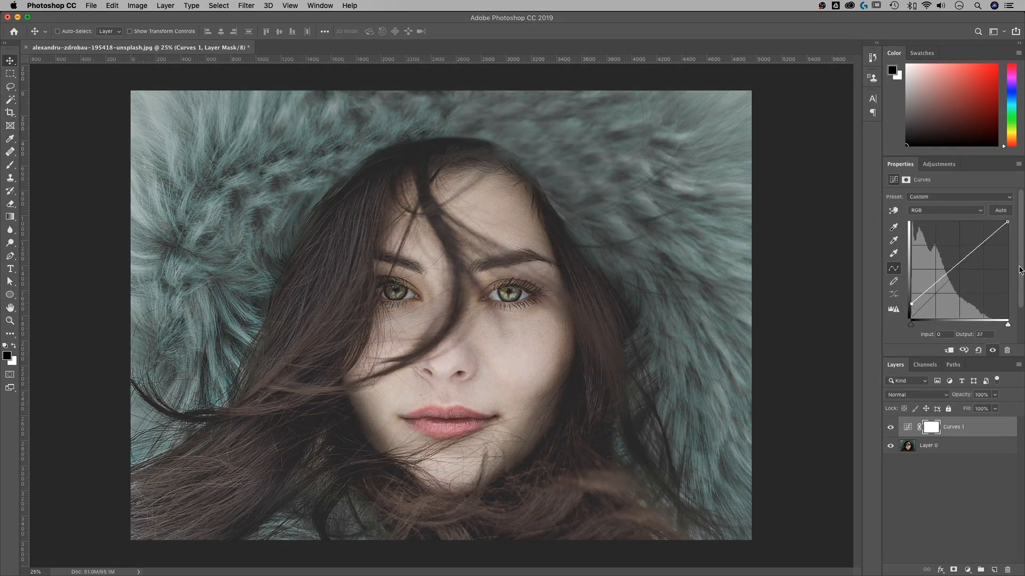
pyautogui.moveTo(1007, 222); pyautogui.dragTo(1007, 235)
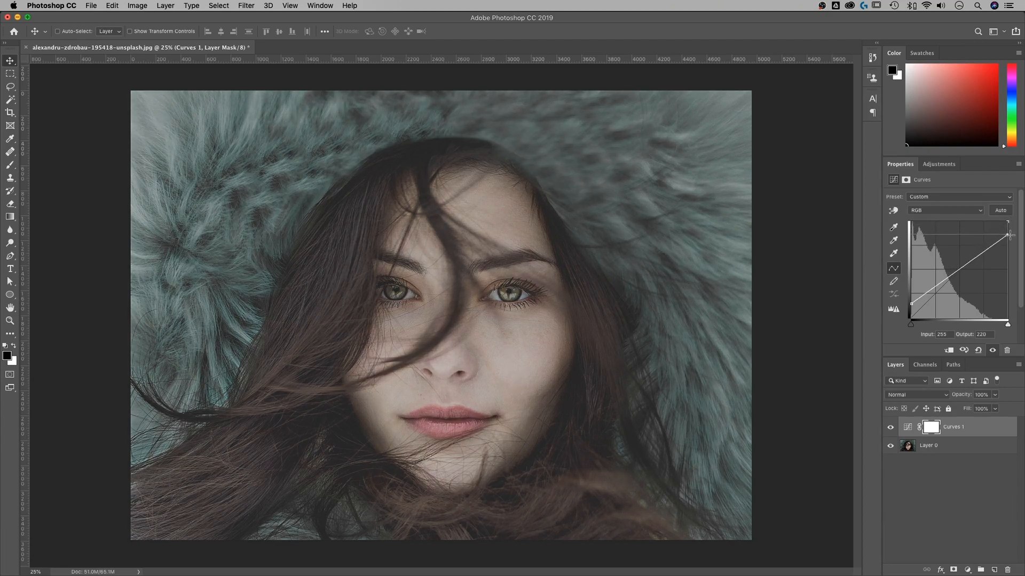
# Restore the curve's endpoints to outputs 0 and 255, and shape an S-curve through input 65, output 52 and input 180, output 200.
pyautogui.moveTo(911, 303); pyautogui.dragTo(911, 318)
pyautogui.moveTo(1006, 234); pyautogui.dragTo(1007, 222)
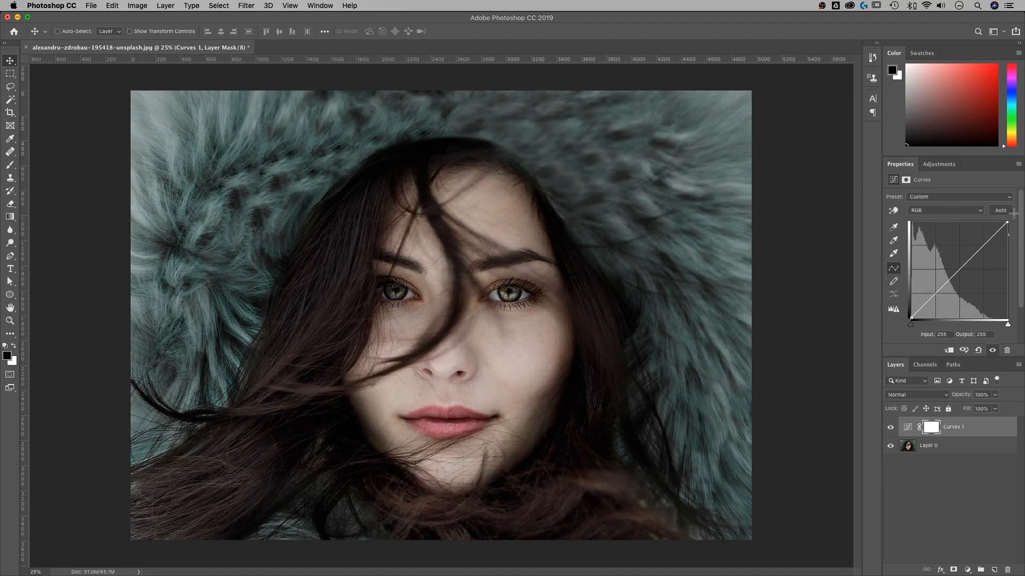
pyautogui.click(935, 294)
pyautogui.click(981, 248)
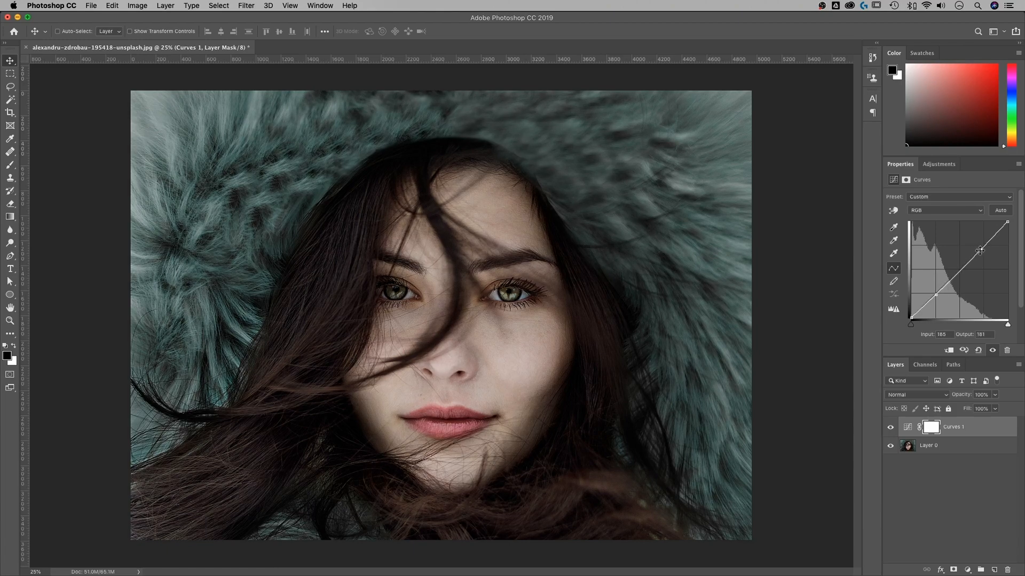
pyautogui.moveTo(980, 248); pyautogui.dragTo(979, 242)
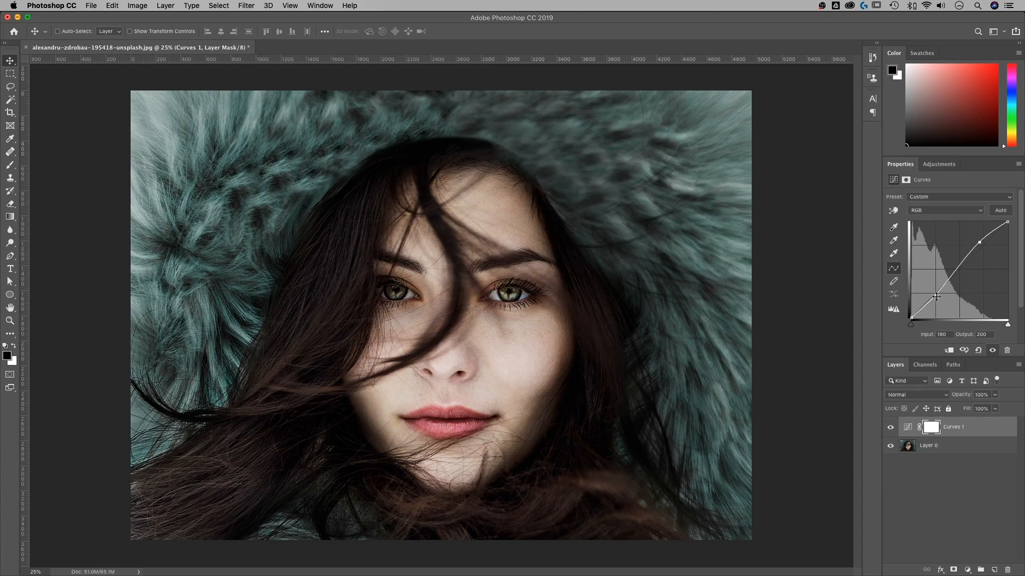
pyautogui.moveTo(936, 294); pyautogui.dragTo(935, 298)
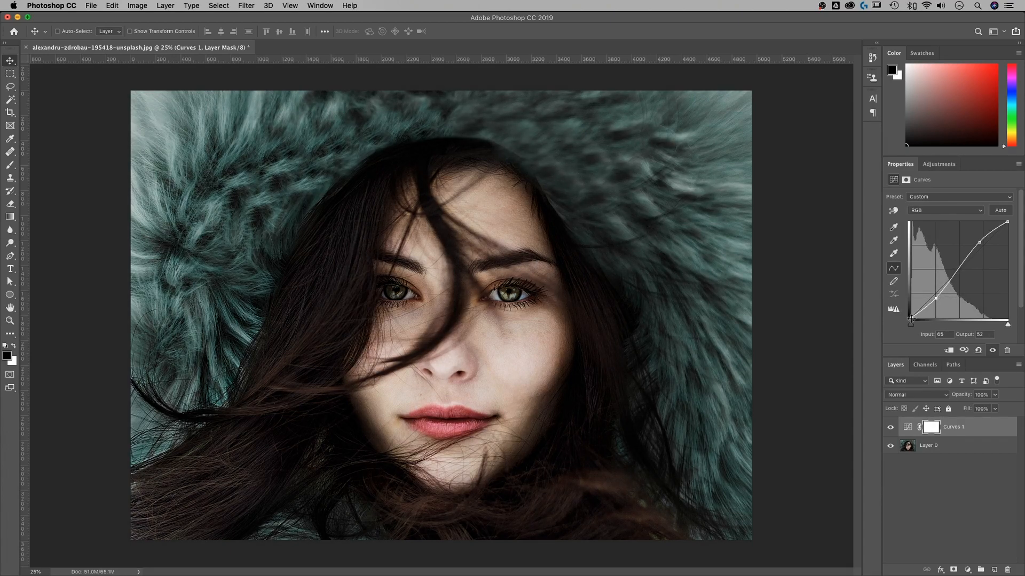
# Move the curve's black and white endpoints slightly inward along the input axis, and compare the portrait with and without the curve.
pyautogui.moveTo(911, 319); pyautogui.dragTo(915, 320)
pyautogui.moveTo(1008, 221); pyautogui.dragTo(999, 221)
pyautogui.click(890, 429)
pyautogui.click(891, 429)
pyautogui.click(890, 429)
pyautogui.click(890, 429)
# Add a midtone point to the curve at input 113, output 112, and lower the highlight point slightly.
pyautogui.click(954, 276)
pyautogui.moveTo(954, 276)
pyautogui.mouseDown()
pyautogui.moveTo(980, 244)
pyautogui.moveTo(953, 276)
pyautogui.mouseUp()
pyautogui.click(979, 242)
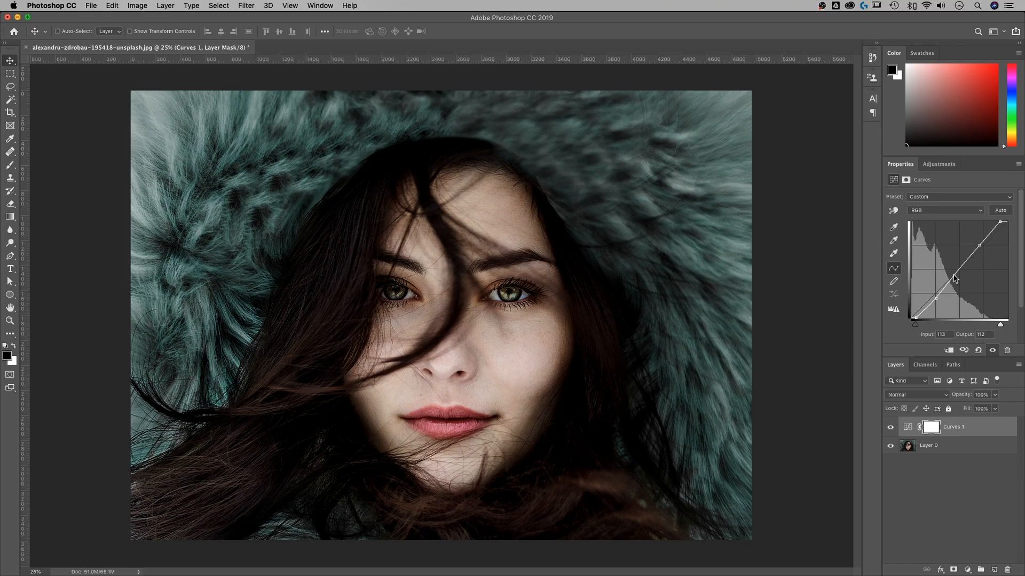
# Toggle the Curves layer's visibility to examine the portrait before and after the refined contrast curve.
pyautogui.click(889, 428)
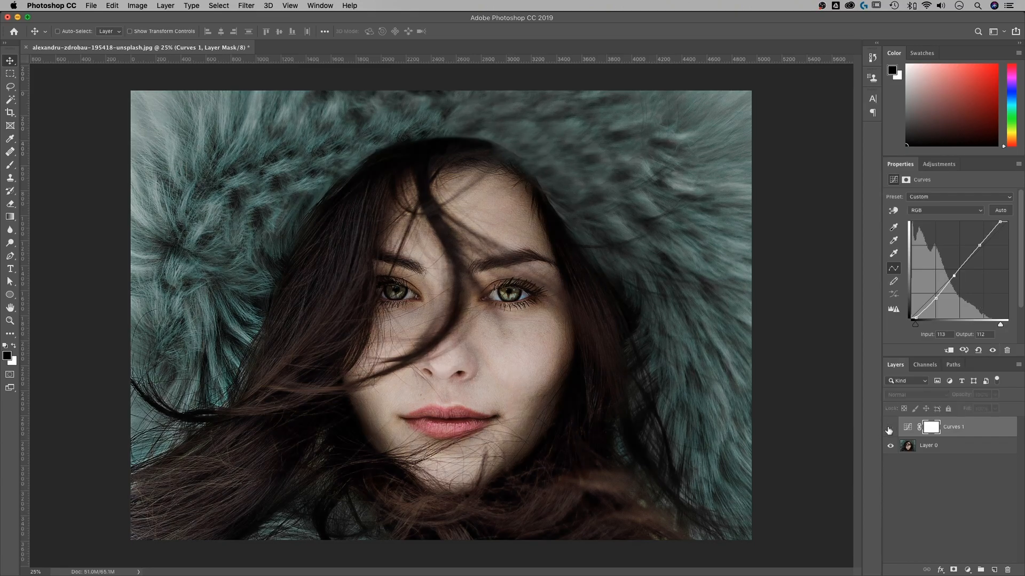
pyautogui.click(889, 428)
pyautogui.click(889, 428)
pyautogui.click(889, 429)
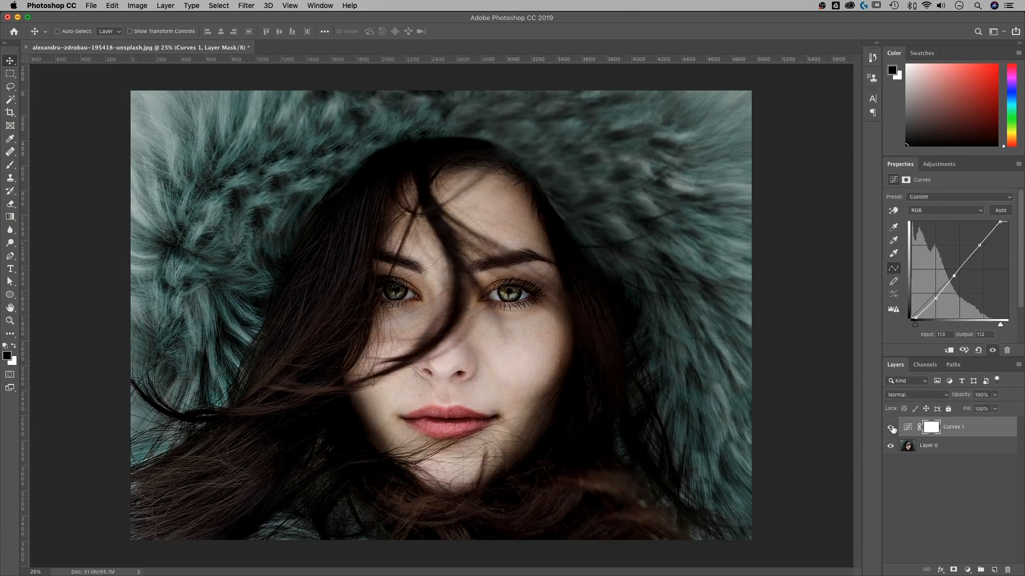